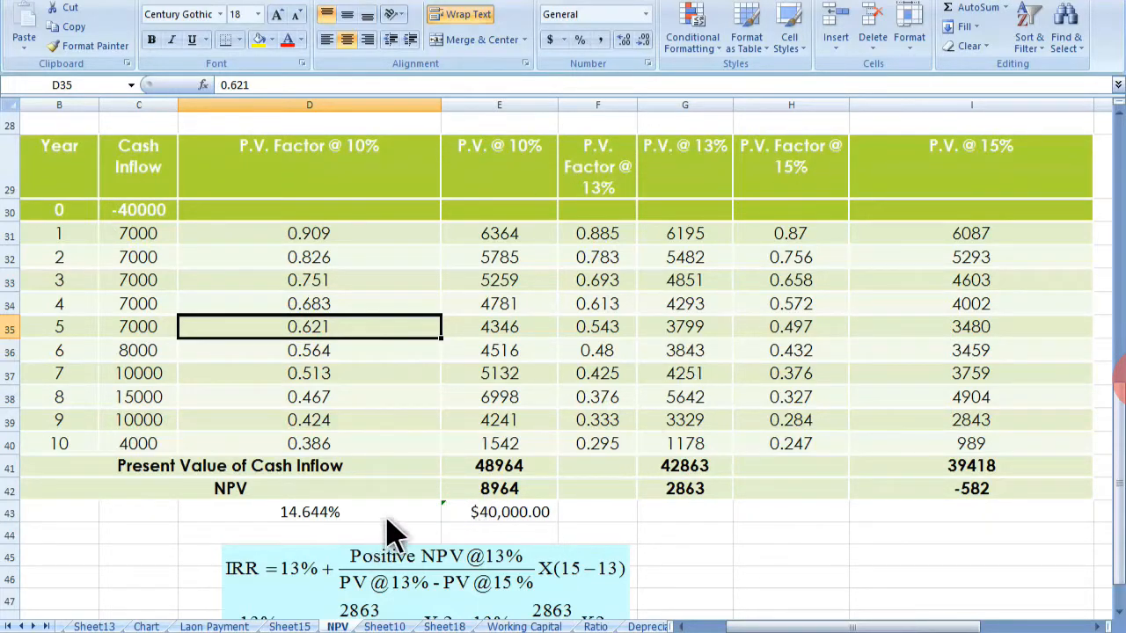
Clear the old formula results from cells E43 and D43 below the NPV row.
{"action": "left_click", "coordinate": [505, 517]}
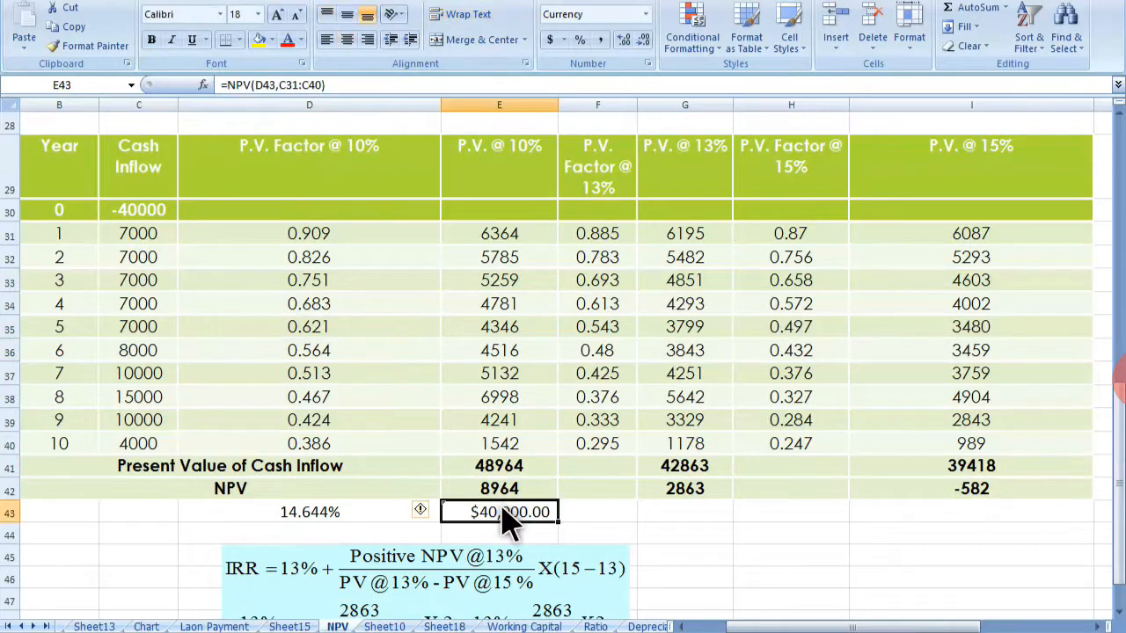
{"action": "key", "text": "Delete"}
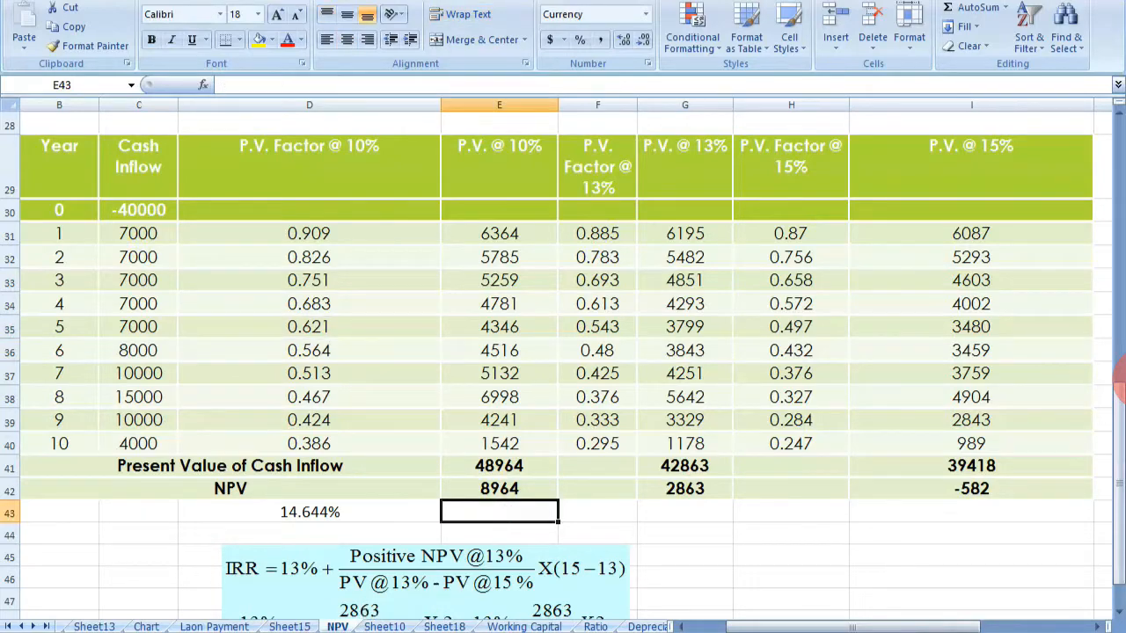
{"action": "key", "text": "Left"}
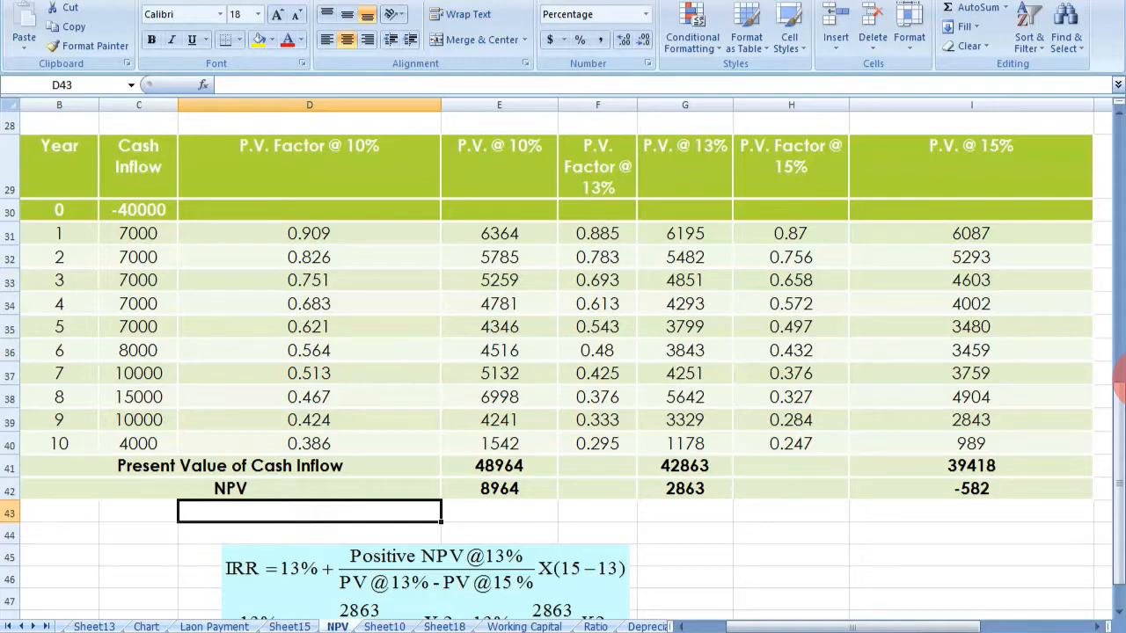
Label cell C43, directly below the NPV row, as IRR.
{"action": "scroll", "coordinate": [1120, 374], "scroll_direction": "down", "scroll_amount": 1}
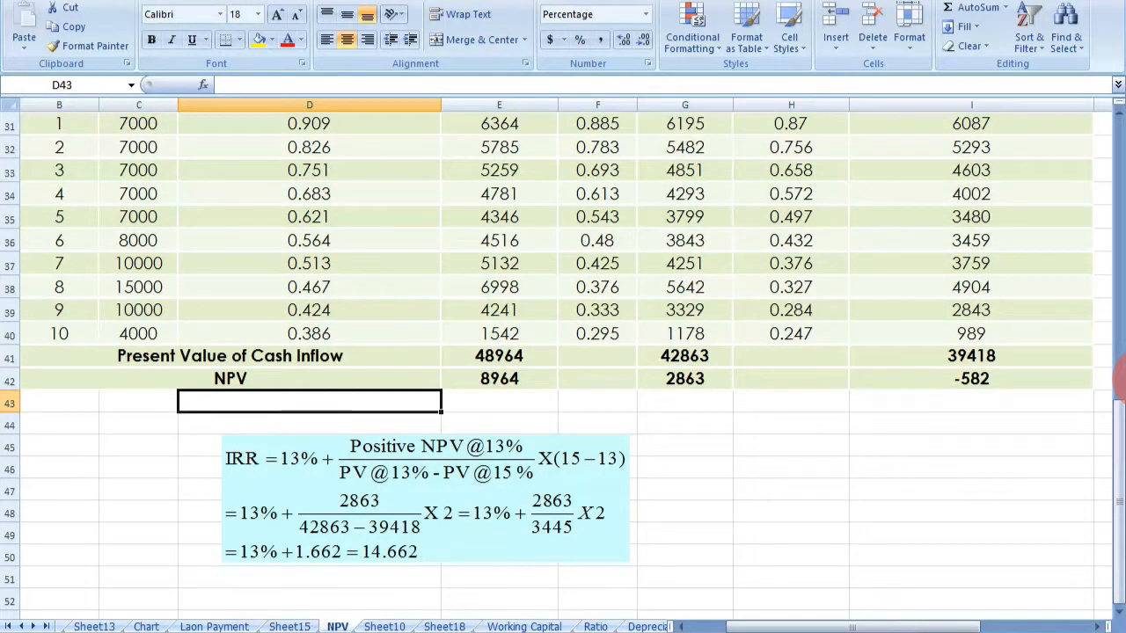
{"action": "scroll", "coordinate": [1121, 374], "scroll_direction": "up", "scroll_amount": 2}
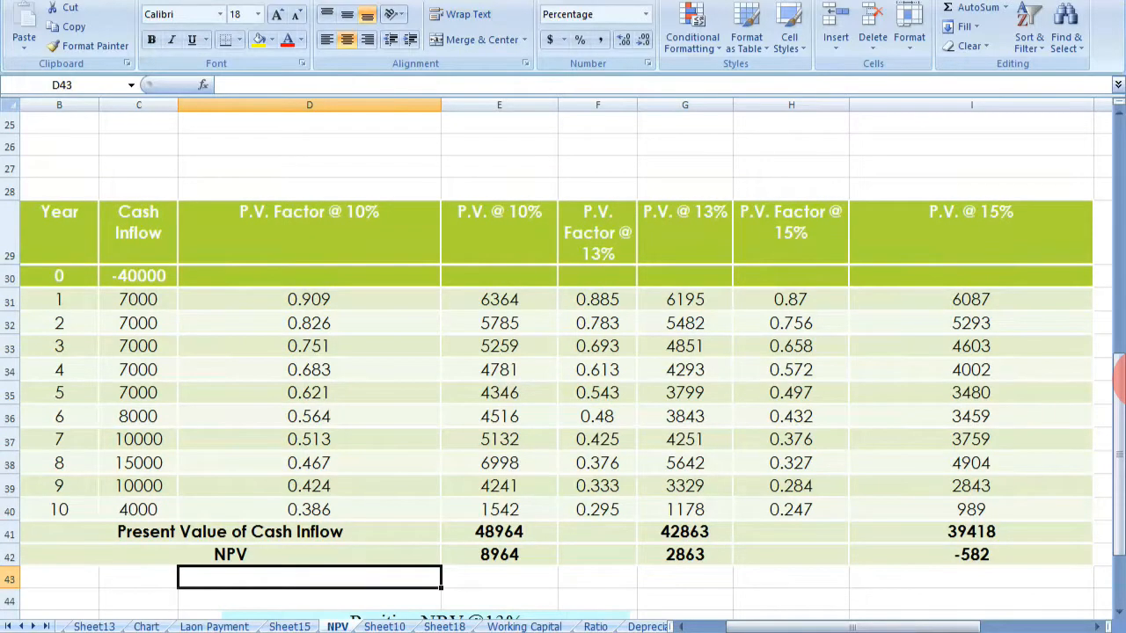
{"action": "scroll", "coordinate": [1120, 374], "scroll_direction": "down", "scroll_amount": 1}
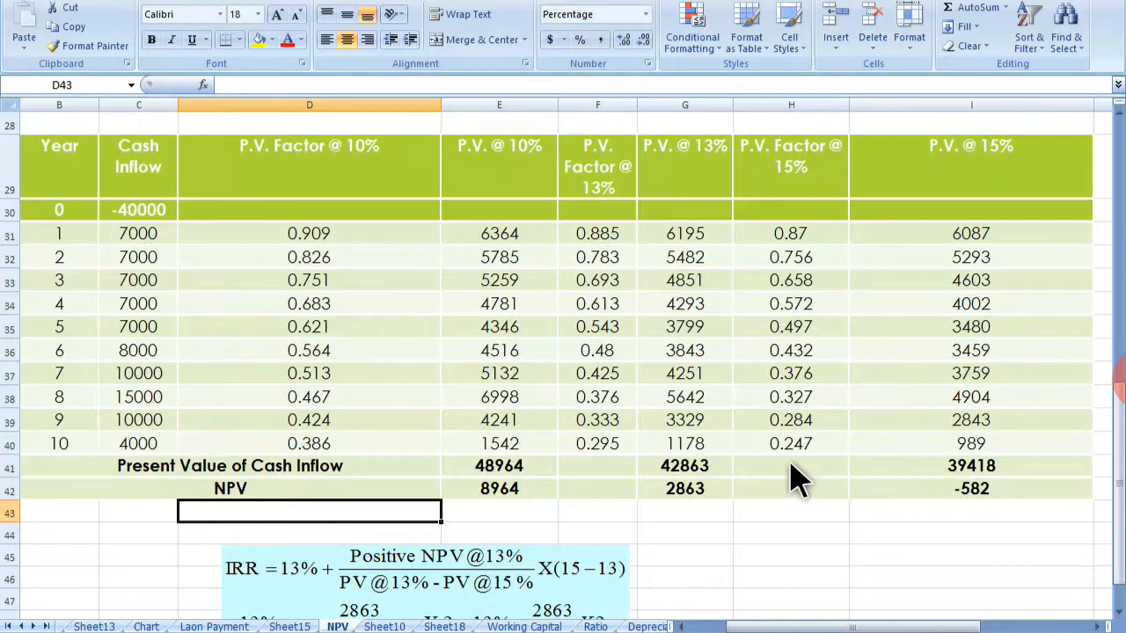
{"action": "scroll", "coordinate": [796, 479], "scroll_direction": "down", "scroll_amount": 1}
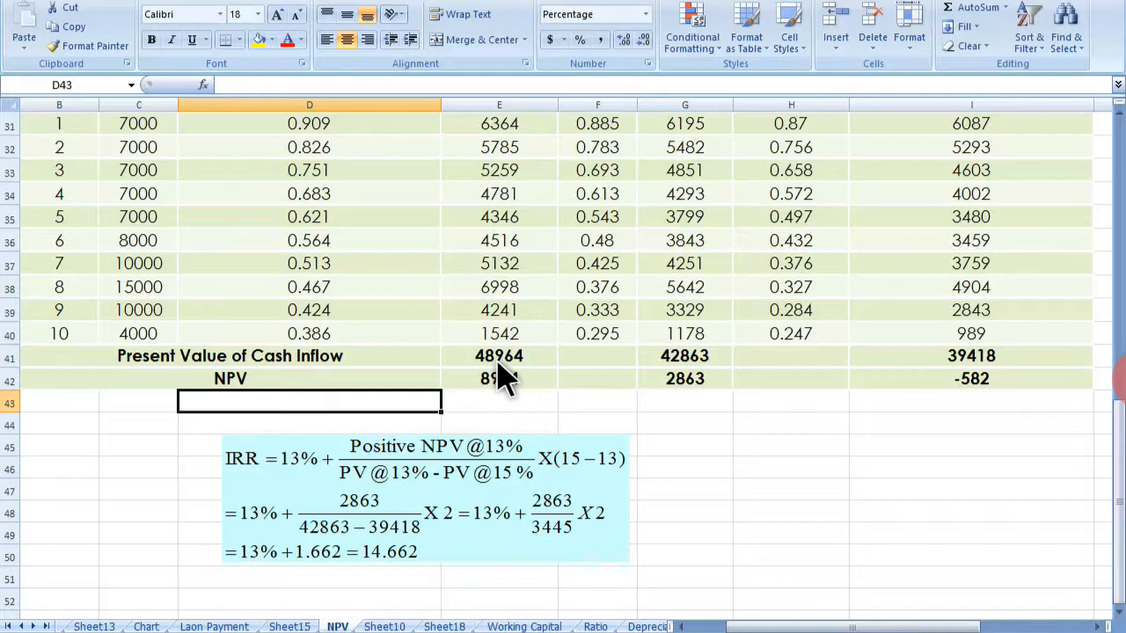
{"action": "scroll", "coordinate": [506, 377], "scroll_direction": "up", "scroll_amount": 1}
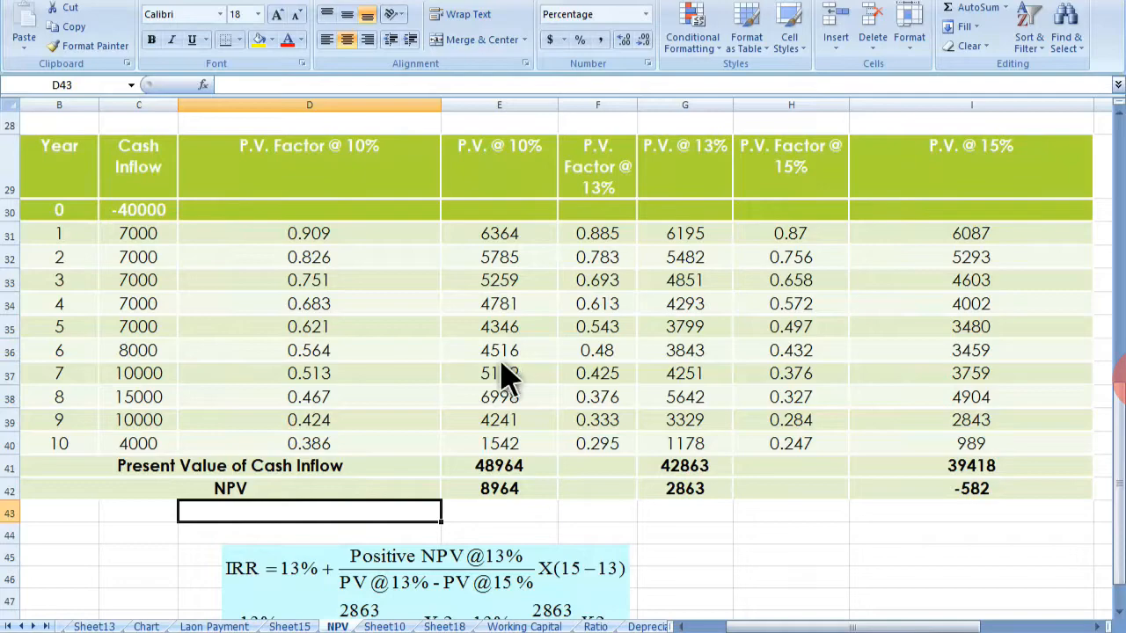
{"action": "left_click", "coordinate": [776, 537]}
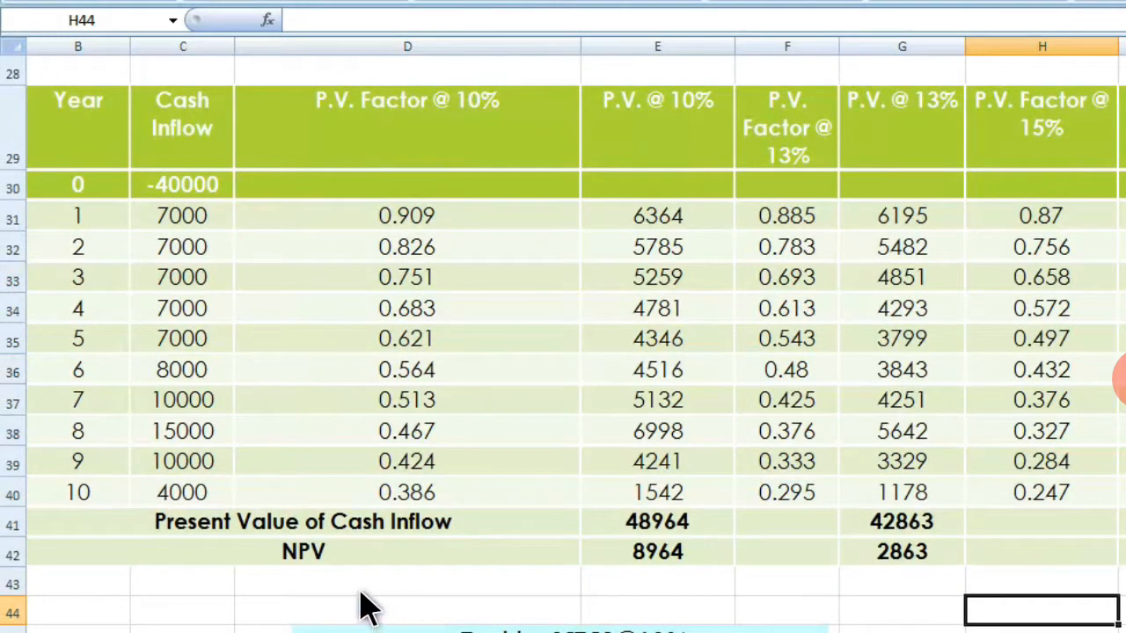
{"action": "left_click", "coordinate": [365, 585]}
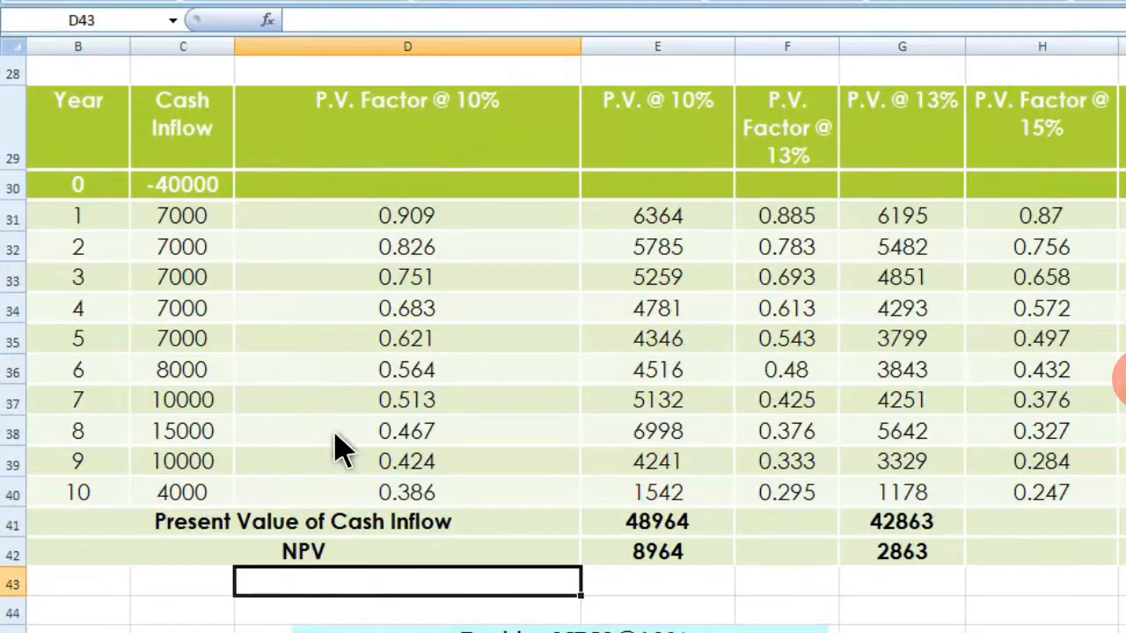
{"action": "left_click", "coordinate": [188, 589]}
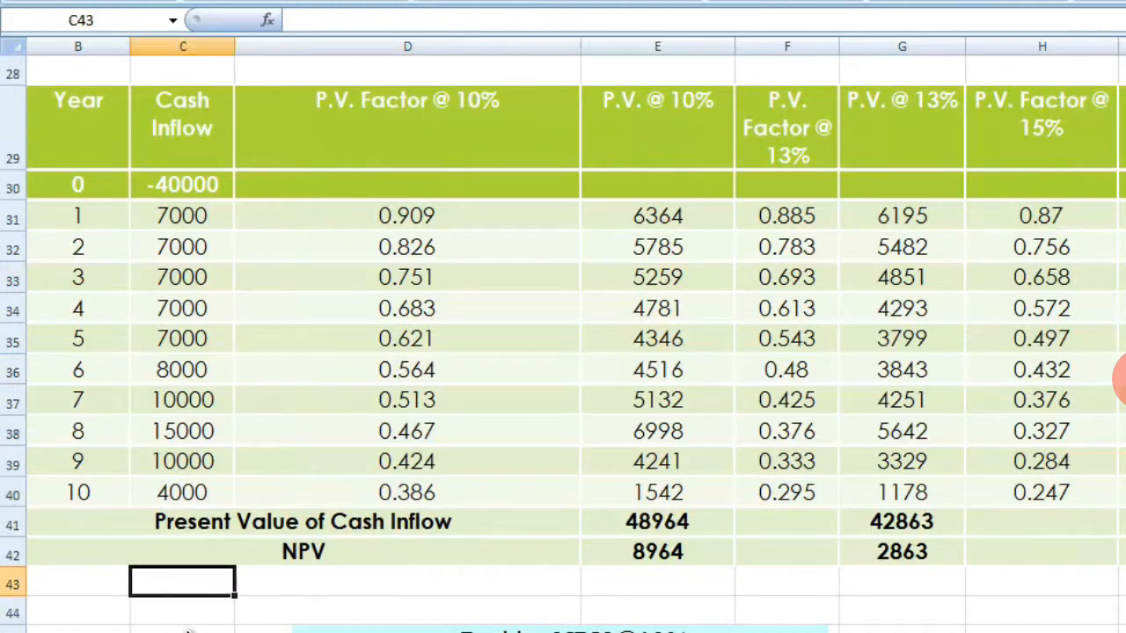
{"action": "type", "text": "IRR"}
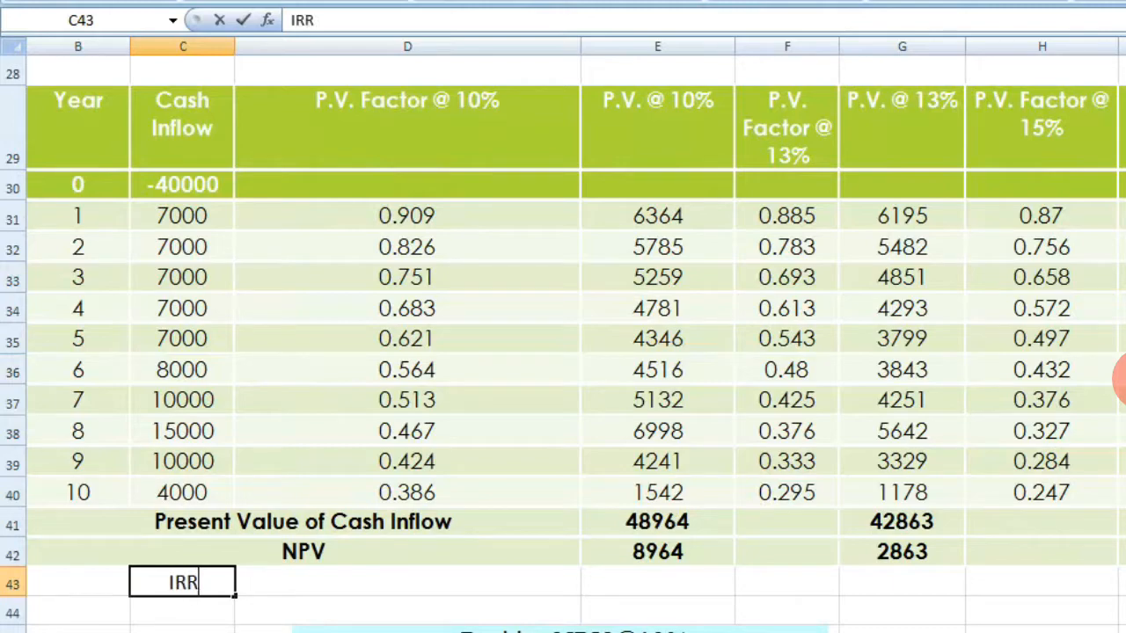
Insert the IRR function from the recently used functions into cell D43, beside the IRR label.
{"action": "left_click", "coordinate": [344, 588]}
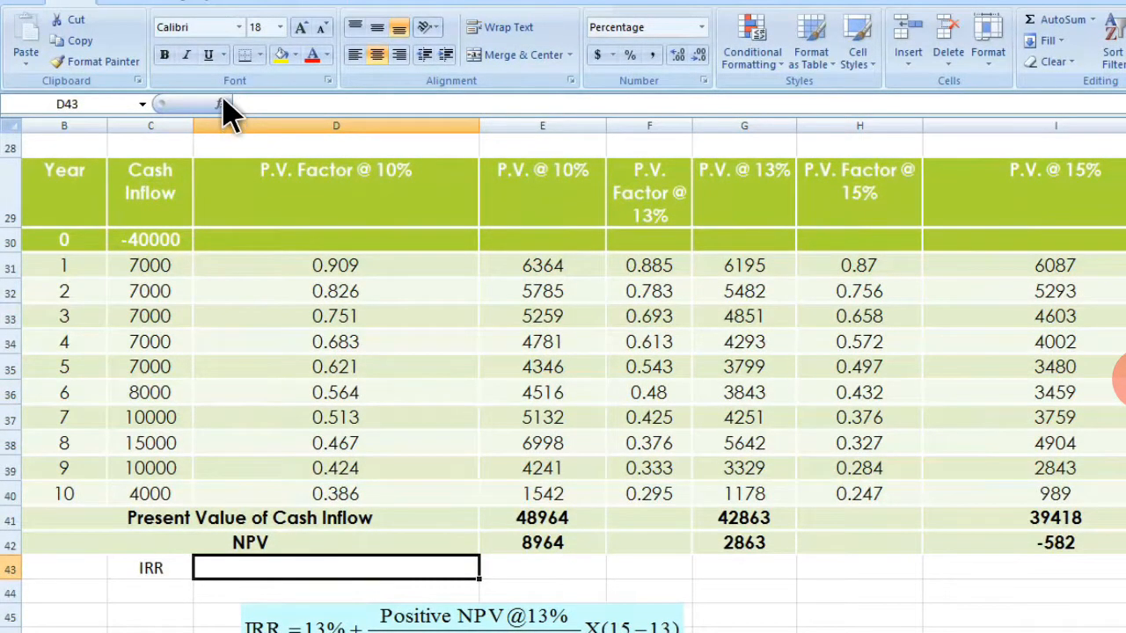
{"action": "left_click", "coordinate": [221, 105]}
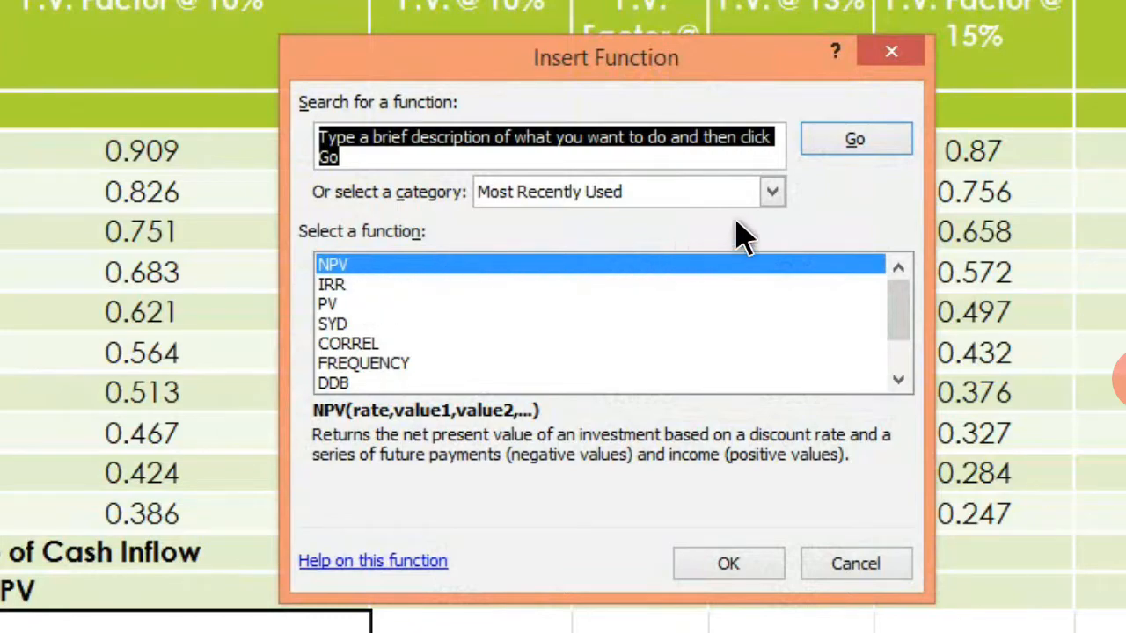
{"action": "left_click", "coordinate": [774, 192]}
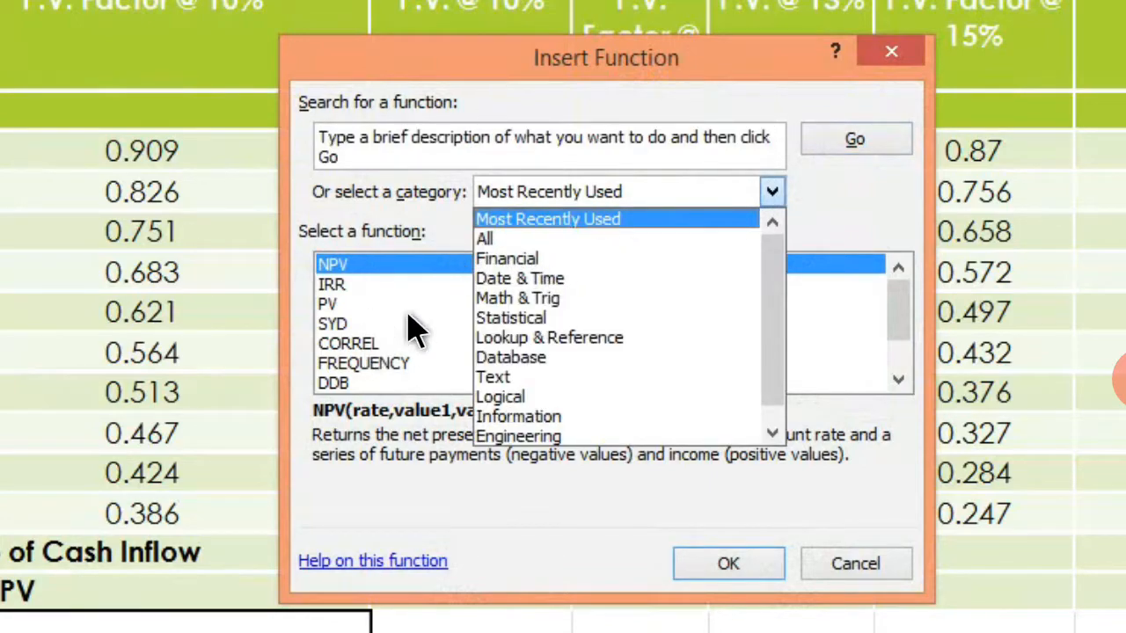
{"action": "left_click", "coordinate": [578, 193]}
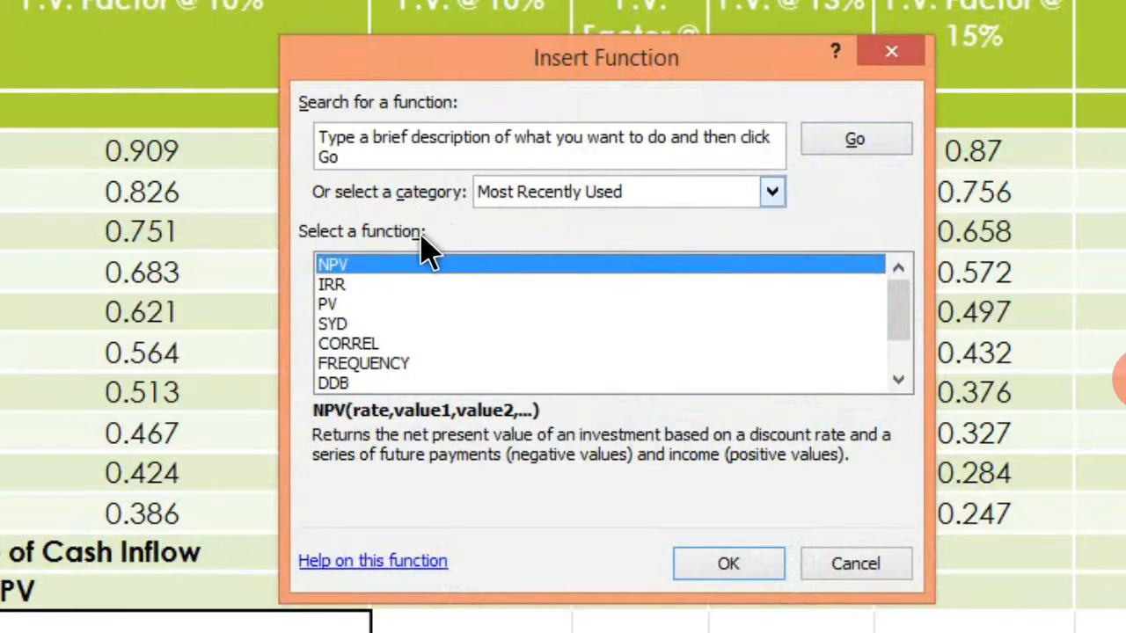
{"action": "left_click", "coordinate": [341, 287]}
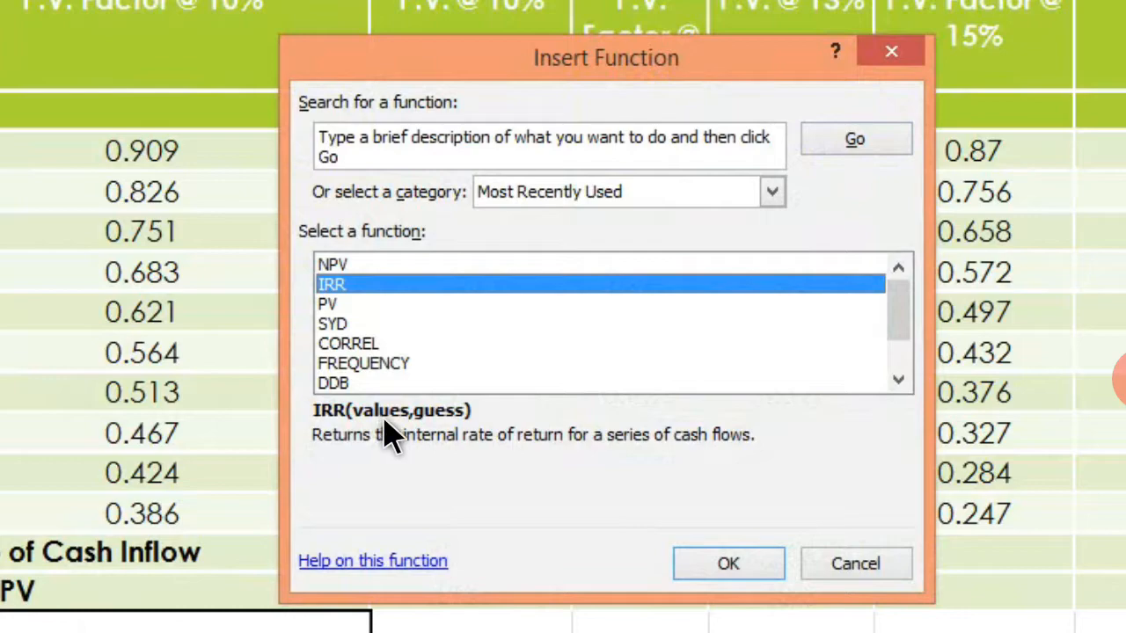
{"action": "left_click", "coordinate": [737, 567]}
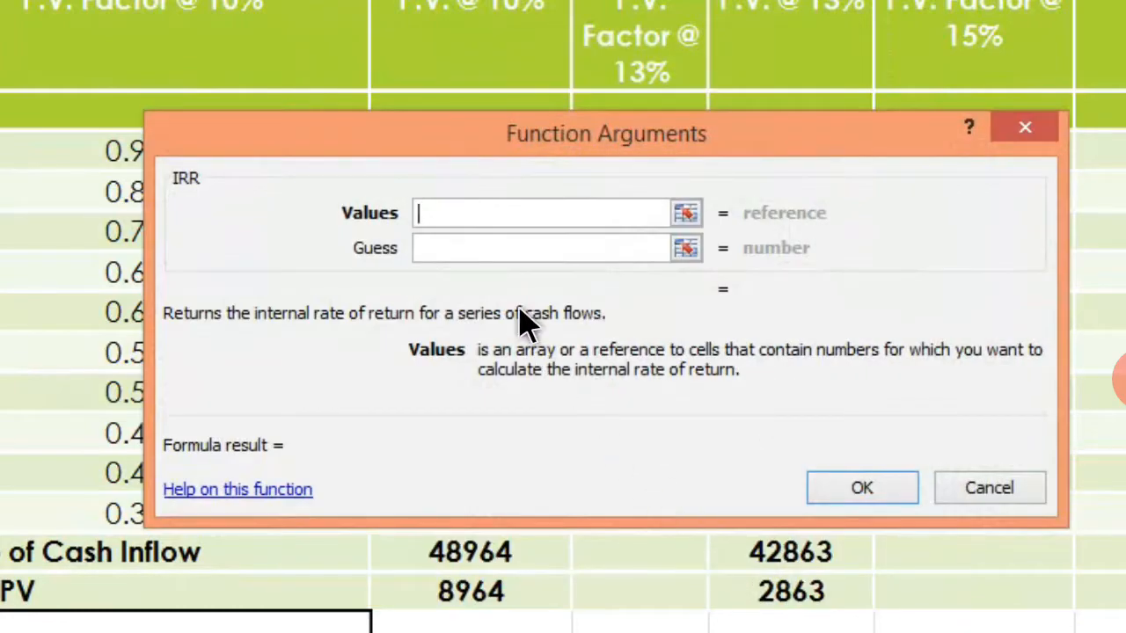
Use the cash flow range C30:C40 as the IRR function's values, leave the guess empty, and complete the formula.
{"action": "left_click", "coordinate": [526, 253]}
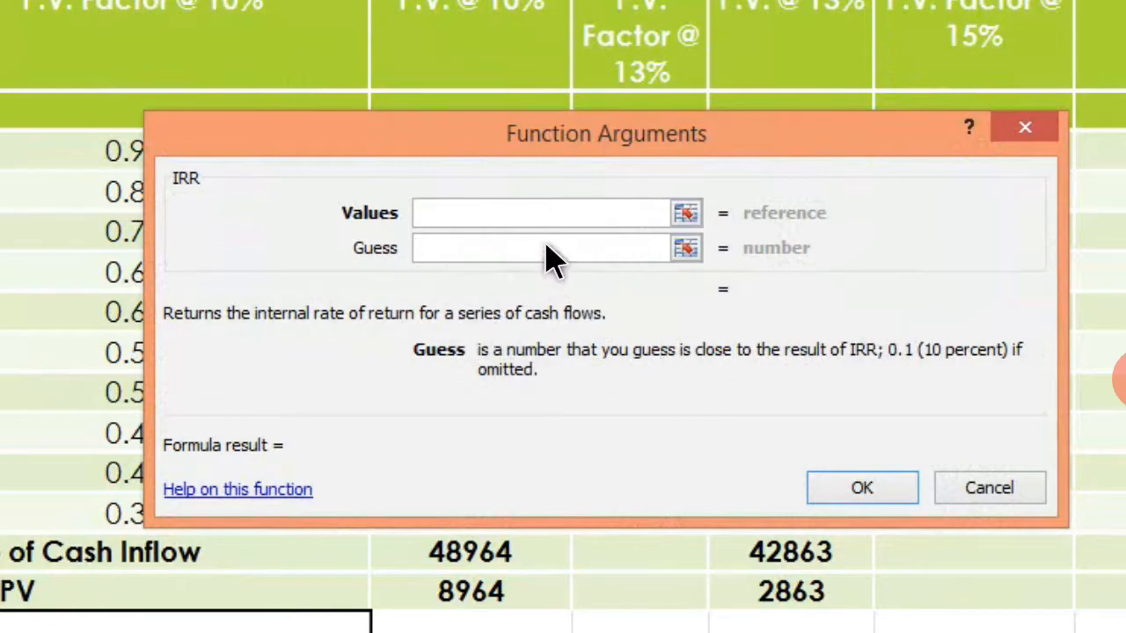
{"action": "left_click", "coordinate": [498, 220]}
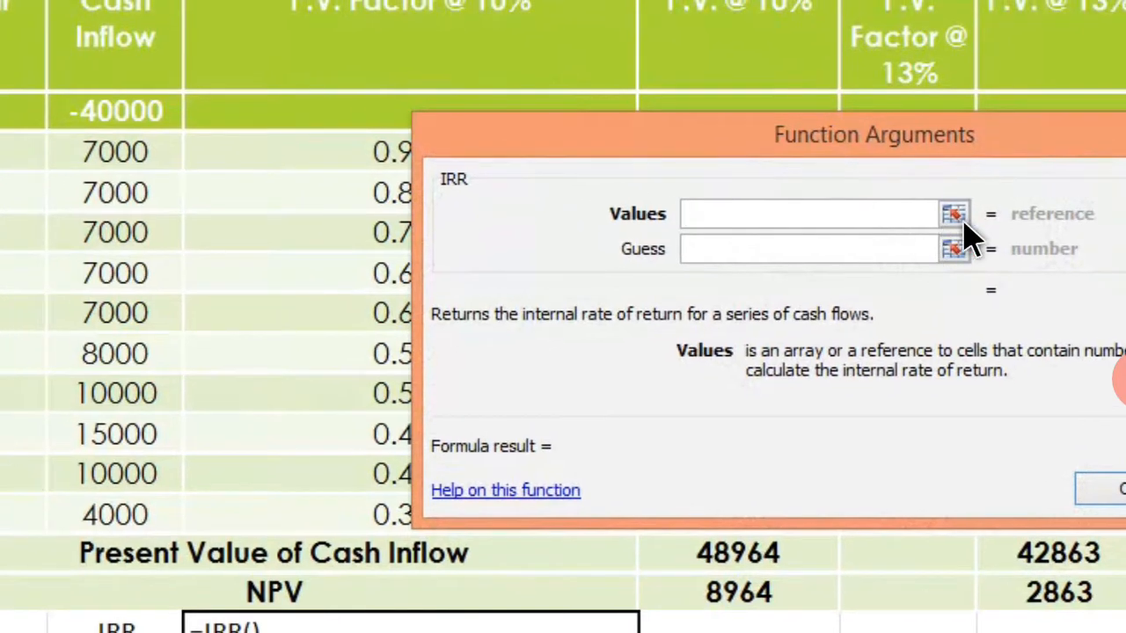
{"action": "left_click", "coordinate": [955, 215]}
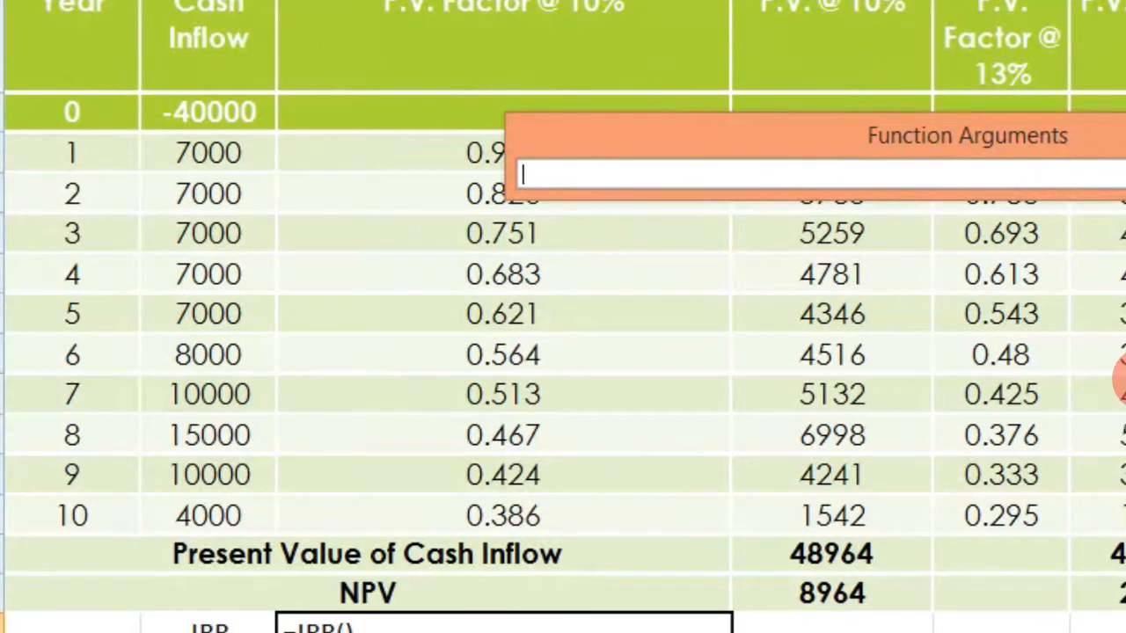
{"action": "left_click_drag", "start_coordinate": [208, 112], "coordinate": [263, 519]}
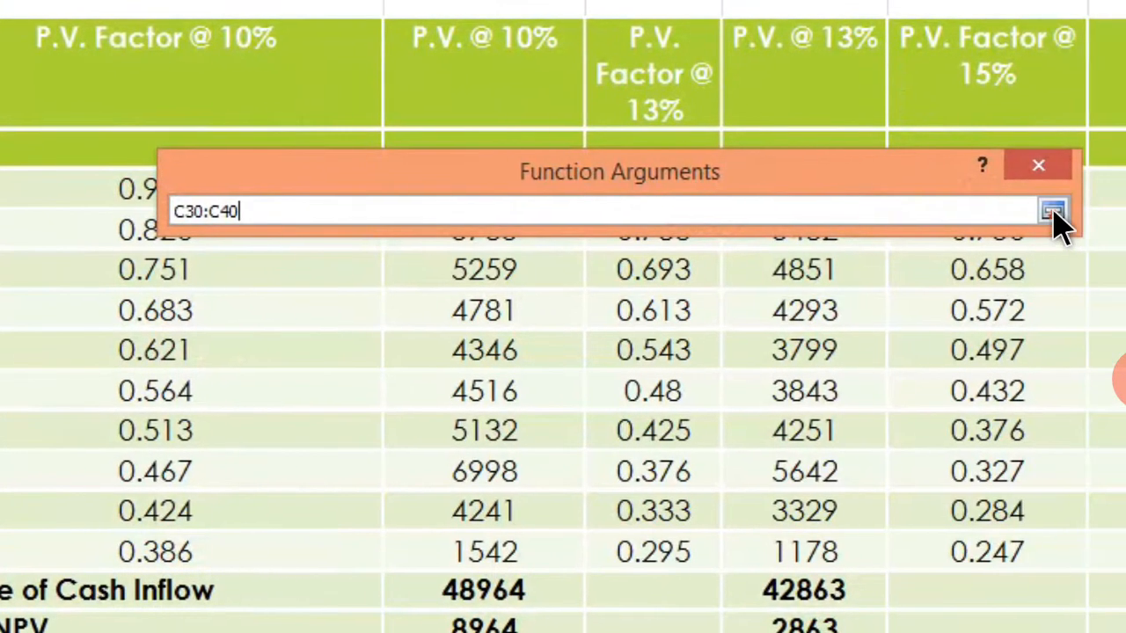
{"action": "left_click", "coordinate": [1053, 212]}
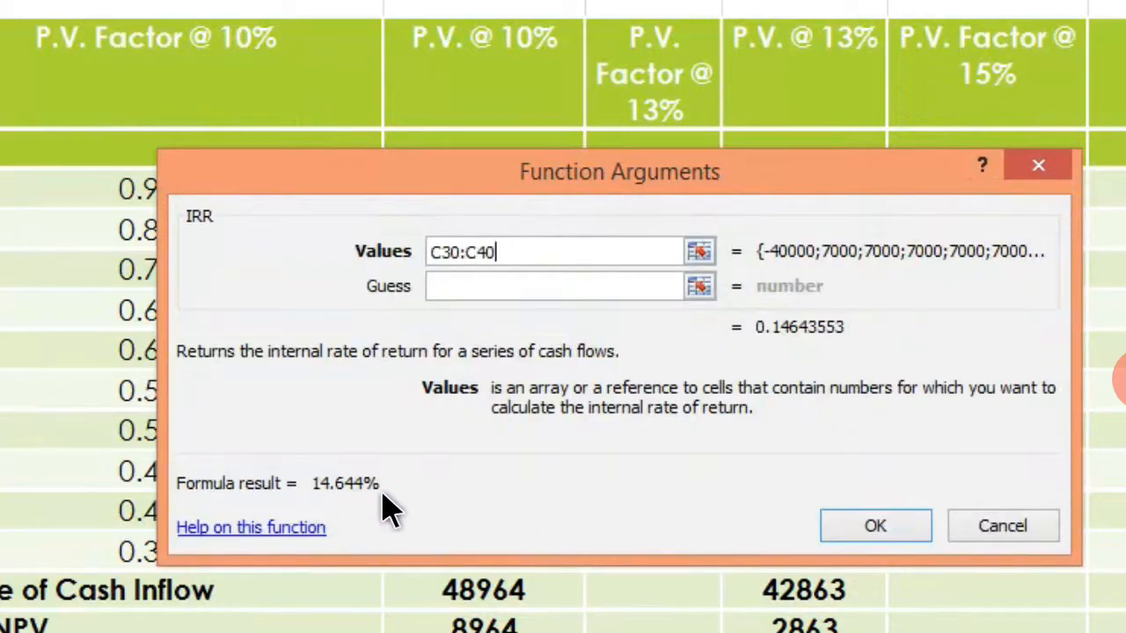
{"action": "left_click", "coordinate": [892, 525]}
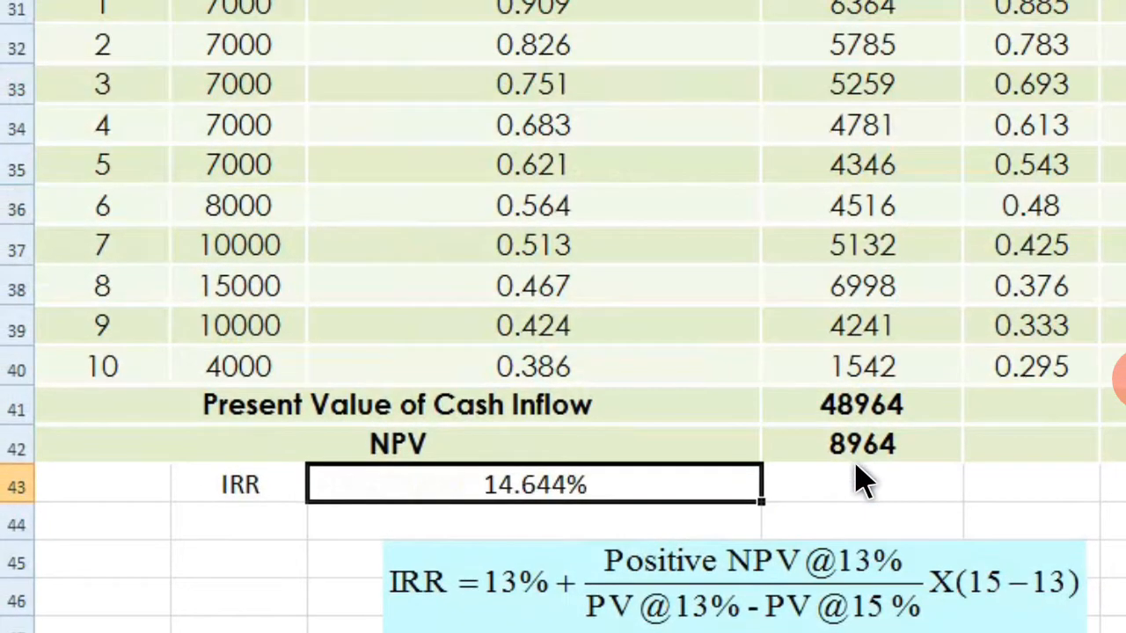
Compare the IRR formula's result in D43 with the manual interpolation calculation below the cash flow table.
{"action": "scroll", "coordinate": [861, 480], "scroll_direction": "down", "scroll_amount": 2}
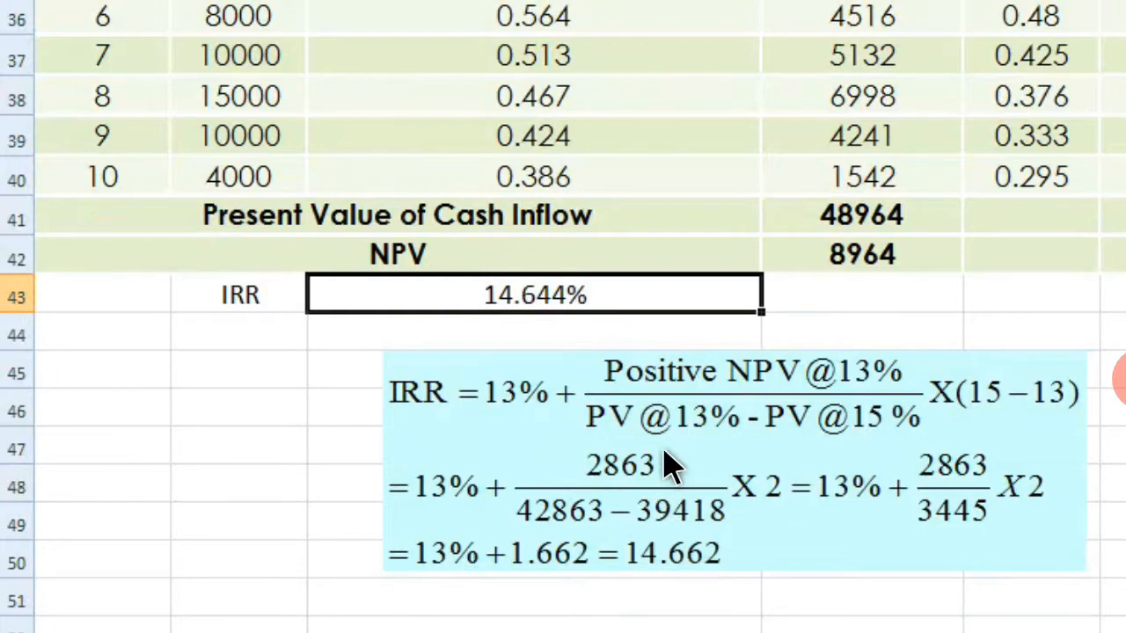
{"action": "scroll", "coordinate": [729, 284], "scroll_direction": "up", "scroll_amount": 1}
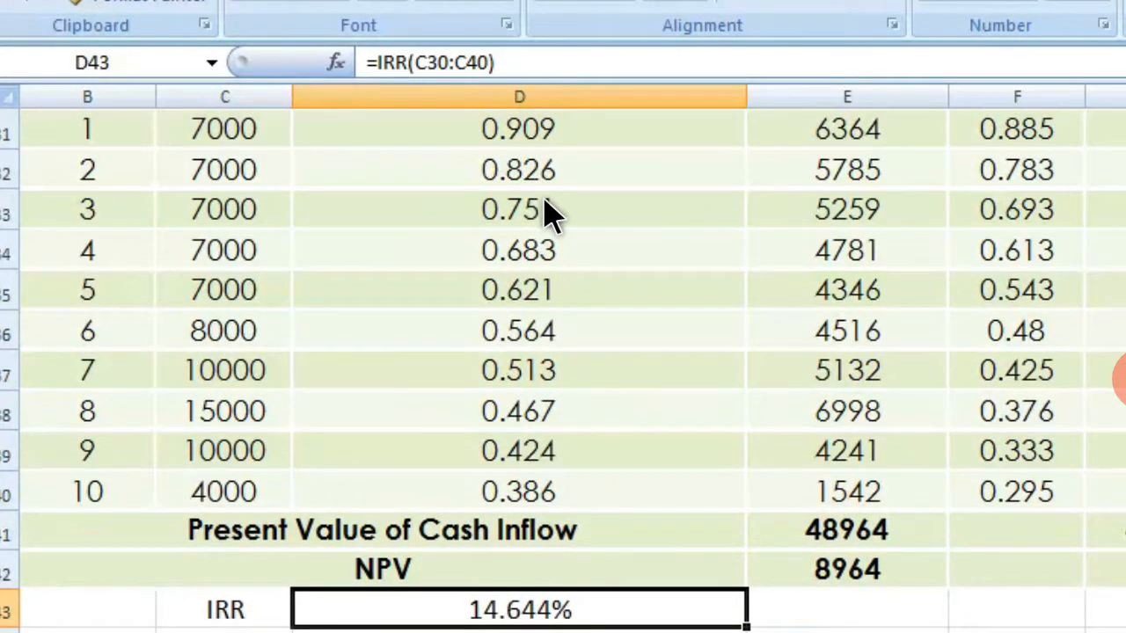
{"action": "scroll", "coordinate": [547, 214], "scroll_direction": "up", "scroll_amount": 2}
{"action": "scroll", "coordinate": [547, 214], "scroll_direction": "down", "scroll_amount": 1}
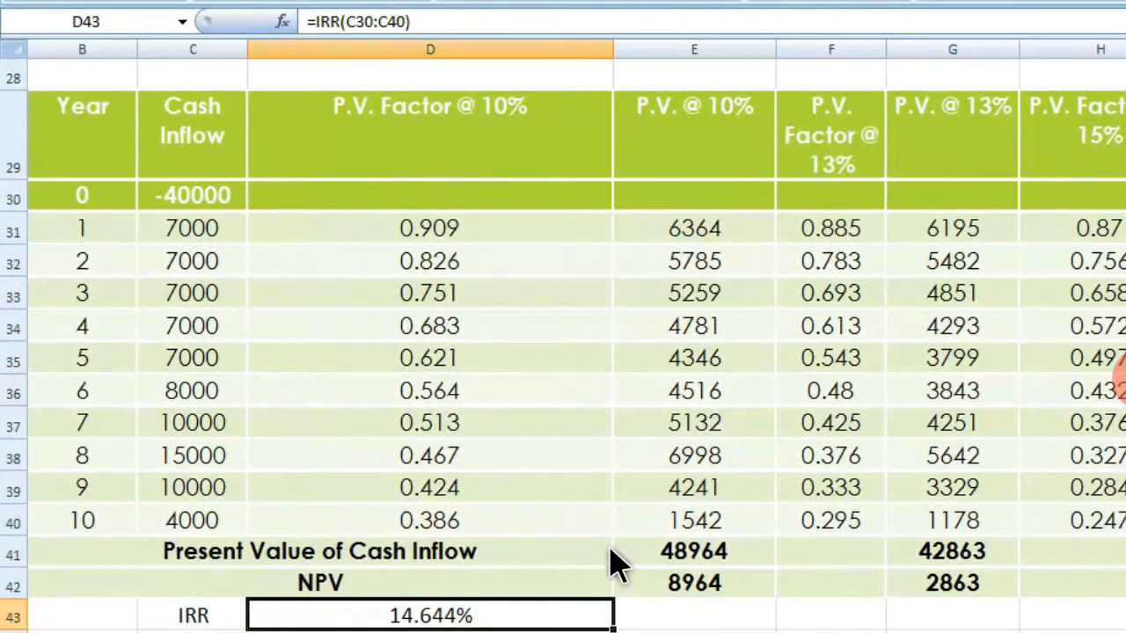
{"action": "left_click", "coordinate": [599, 492]}
{"action": "scroll", "coordinate": [1123, 379], "scroll_direction": "down", "scroll_amount": 2}
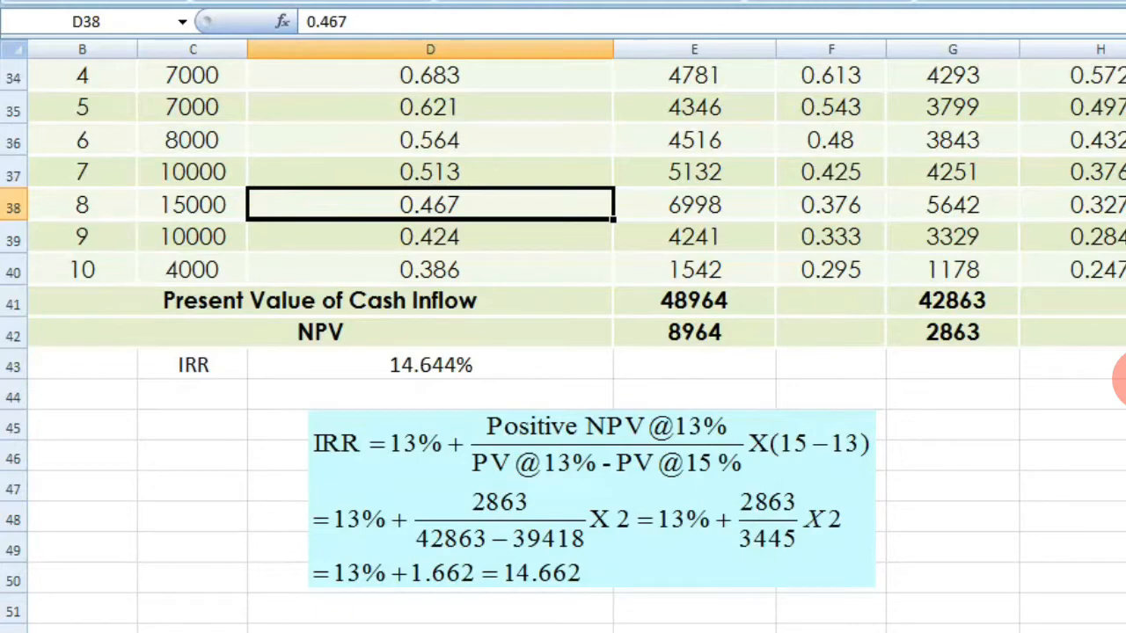
{"action": "left_click", "coordinate": [437, 370]}
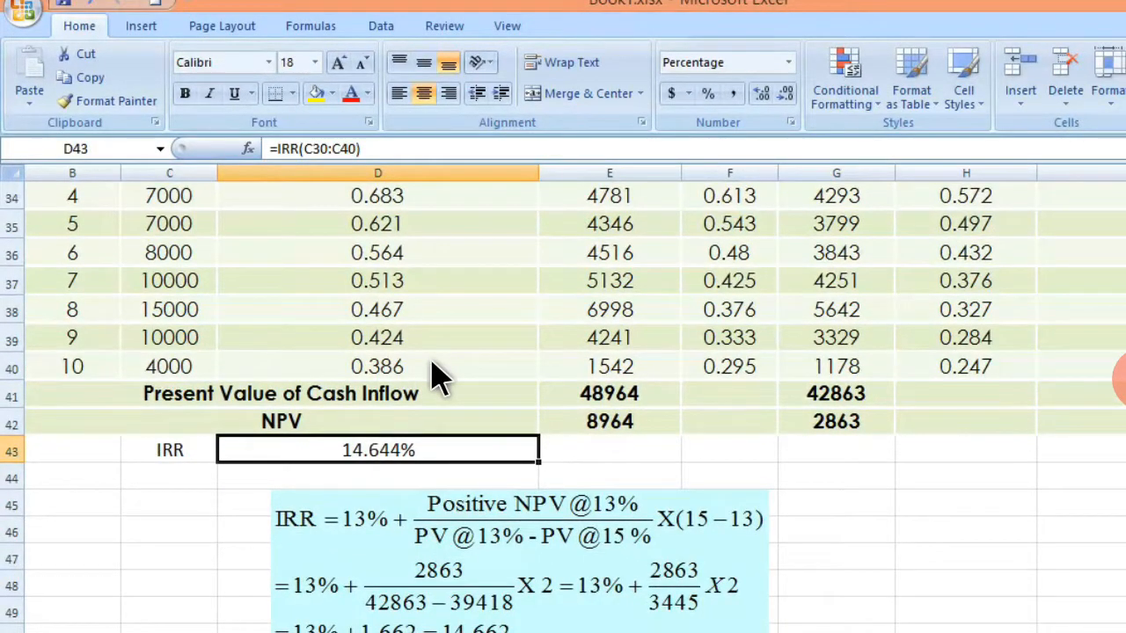
{"action": "scroll", "coordinate": [438, 377], "scroll_direction": "up", "scroll_amount": 1}
{"action": "scroll", "coordinate": [437, 377], "scroll_direction": "up", "scroll_amount": 1}
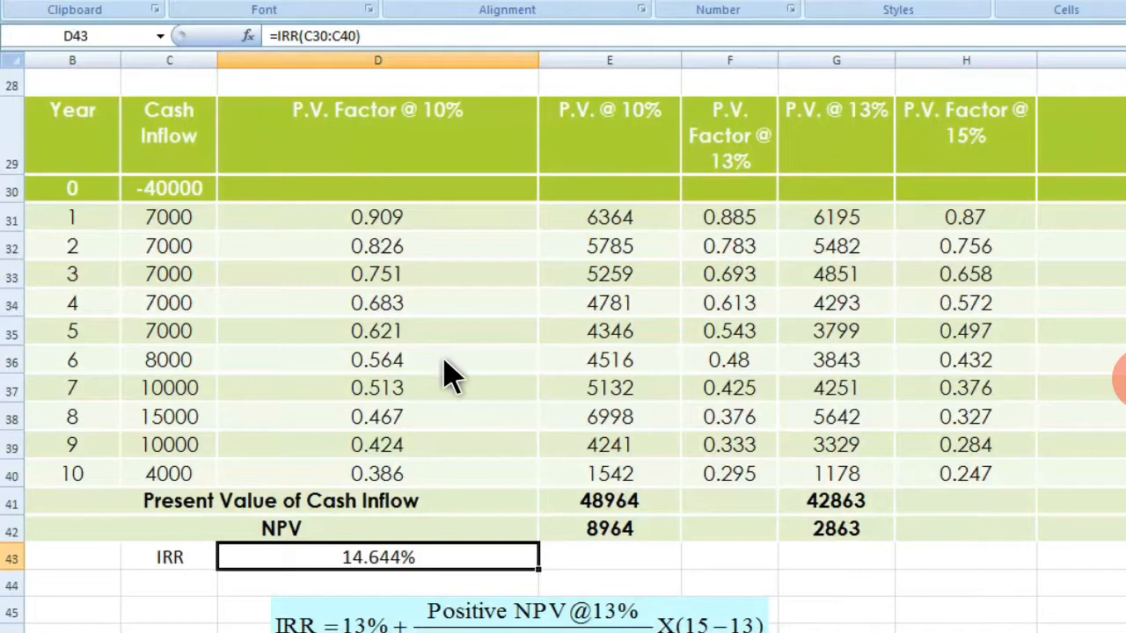
Insert the NPV function from the recently used functions into cell F43, in the same row as the IRR result.
{"action": "left_click", "coordinate": [755, 563]}
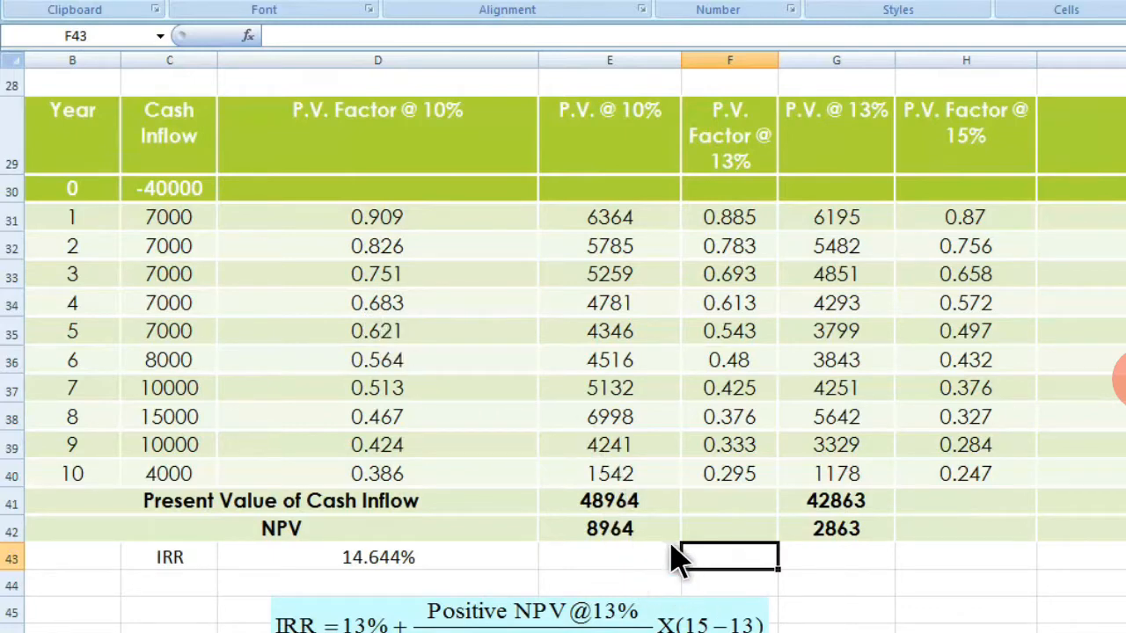
{"action": "left_click", "coordinate": [248, 37]}
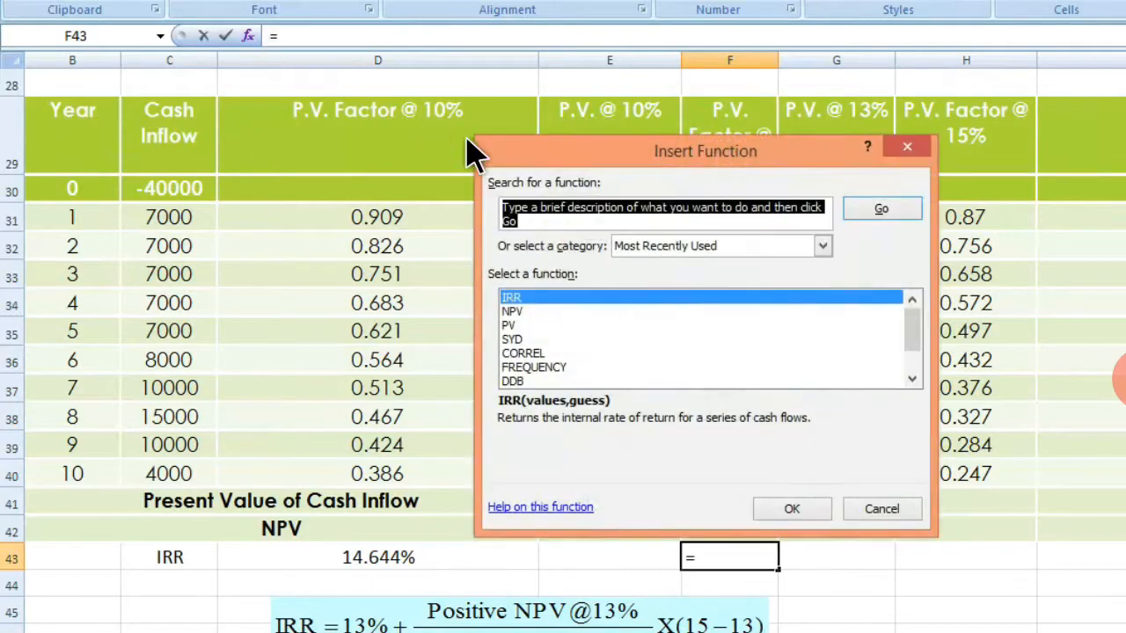
{"action": "left_click", "coordinate": [516, 313]}
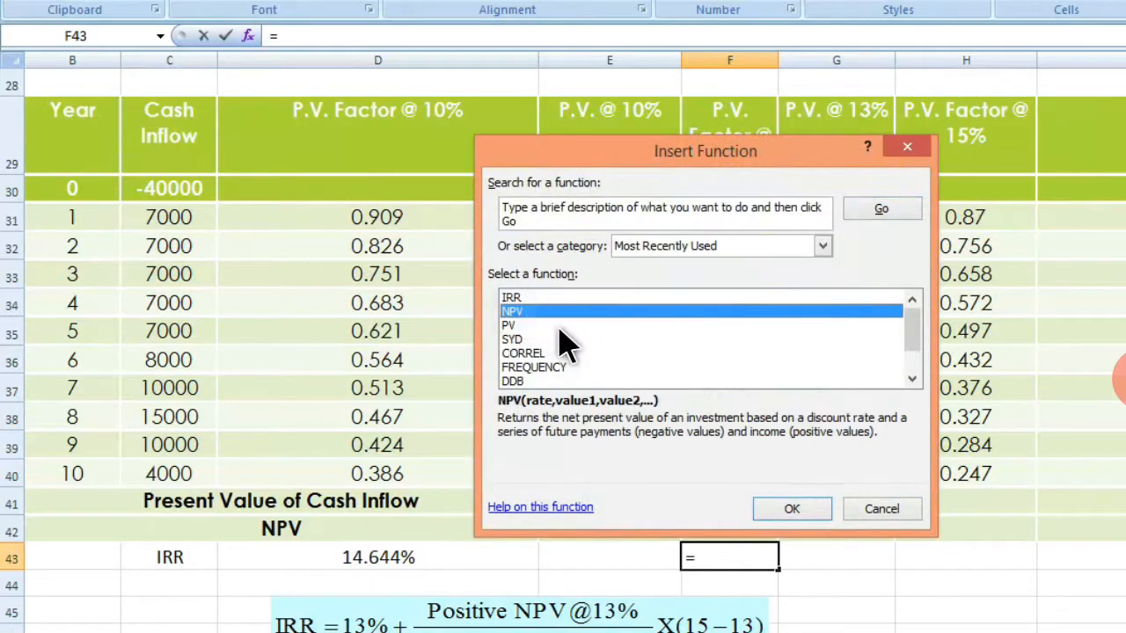
{"action": "left_click", "coordinate": [792, 509]}
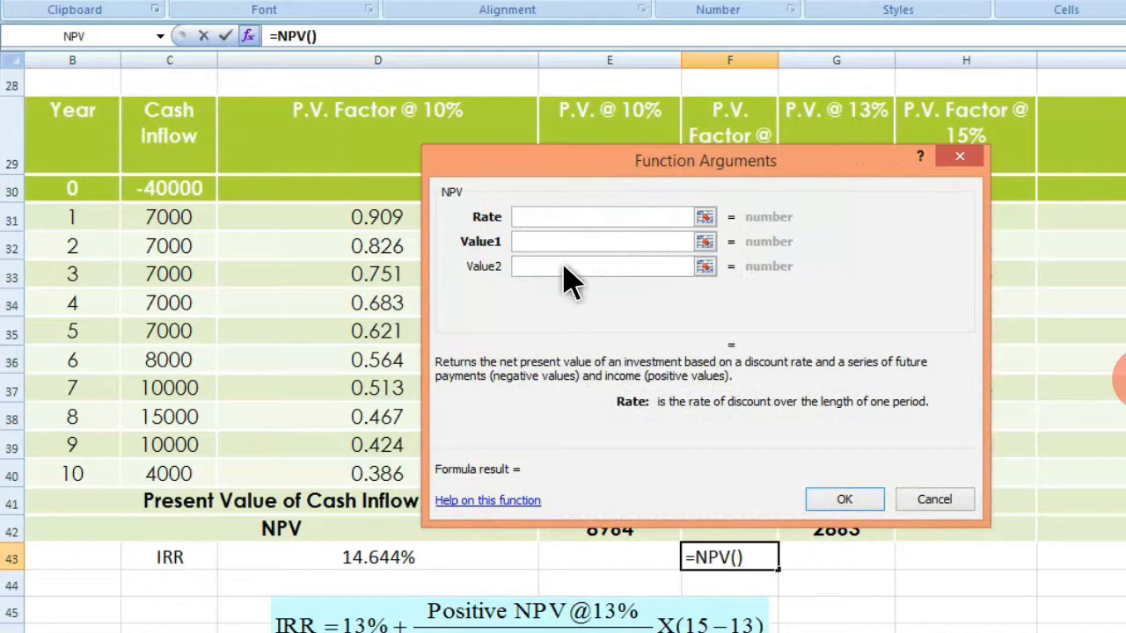
Complete the NPV formula with D43 as the rate and C31:C40 as the values, and widen column F to fit its result.
{"action": "left_click", "coordinate": [403, 559]}
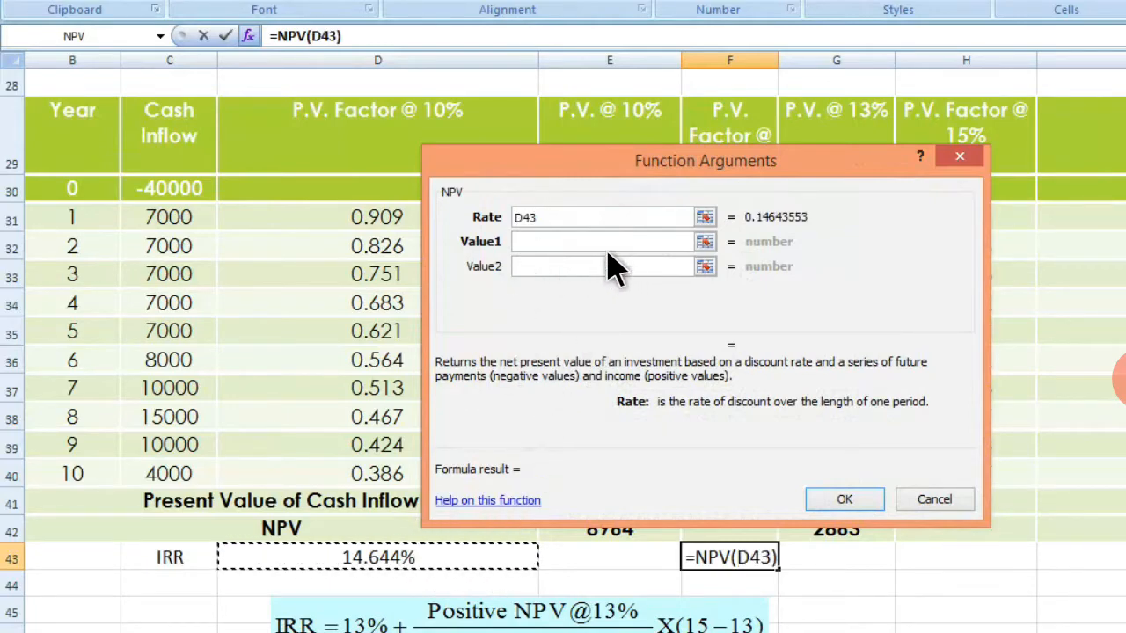
{"action": "left_click", "coordinate": [563, 240]}
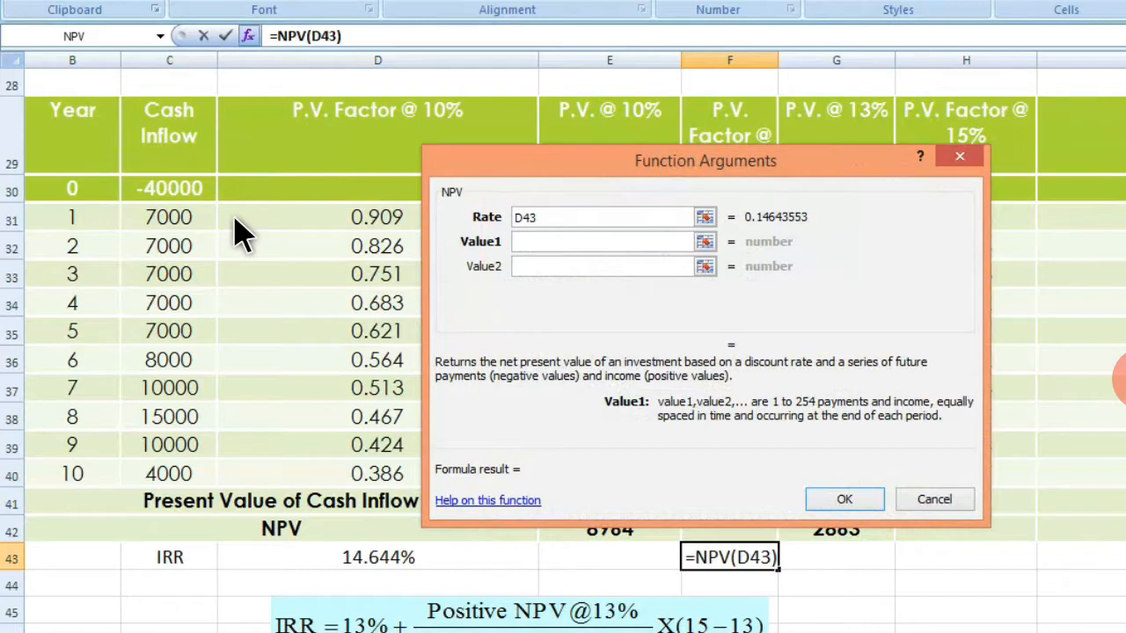
{"action": "left_click_drag", "start_coordinate": [211, 220], "coordinate": [211, 477]}
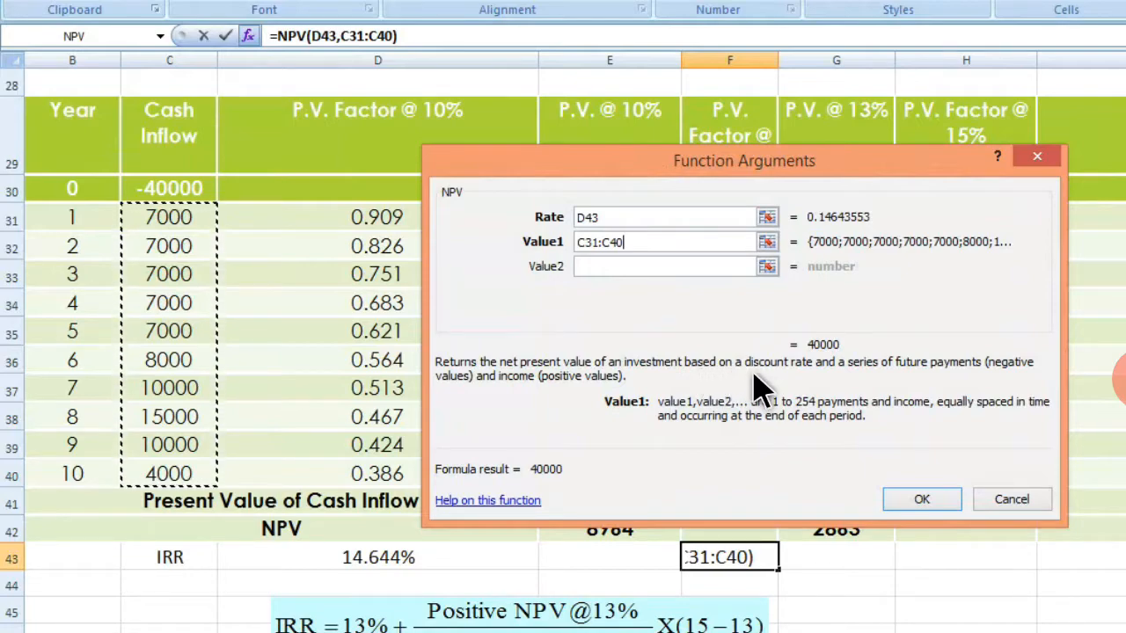
{"action": "left_click", "coordinate": [924, 500]}
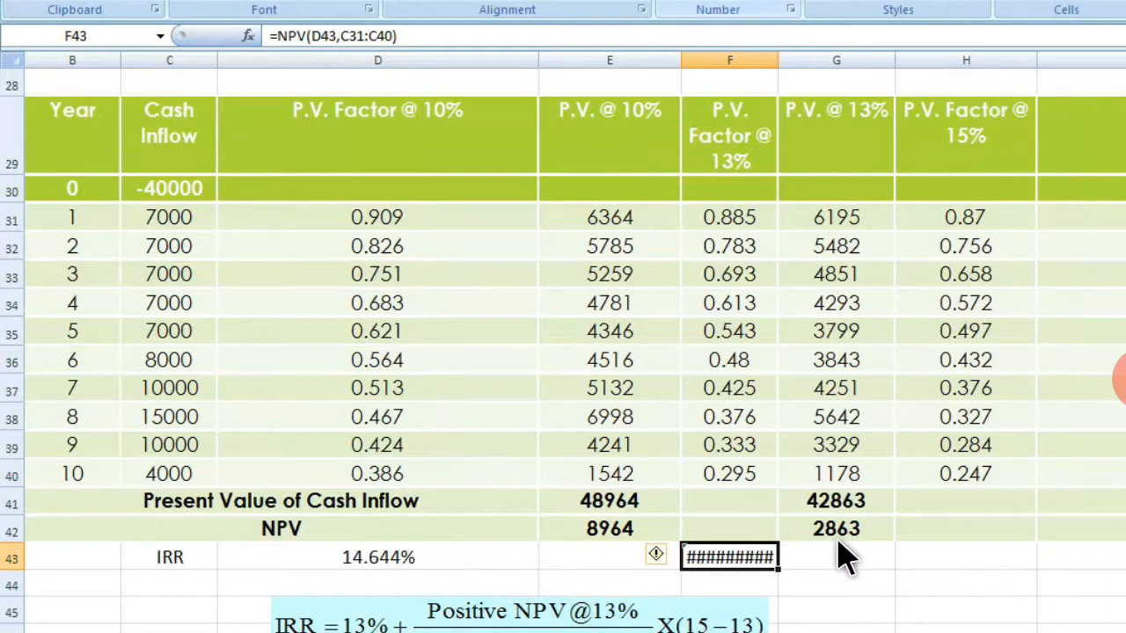
{"action": "left_click_drag", "start_coordinate": [778, 60], "coordinate": [863, 60]}
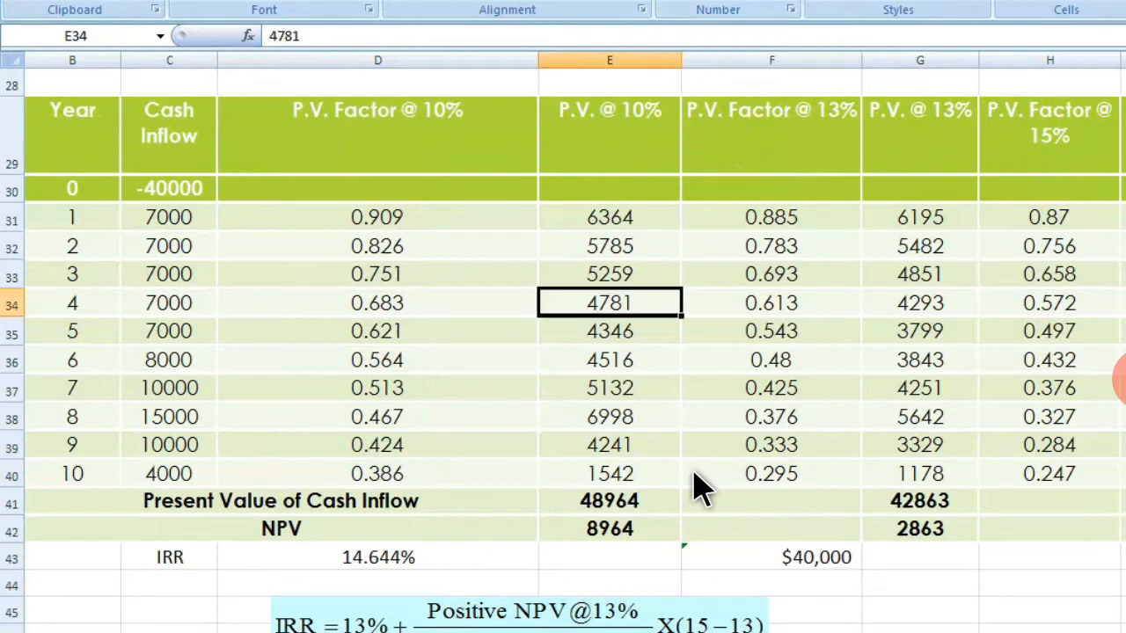
Review the net present value calculation in the five-year table at the start of the sheet and return to the IRR table.
{"action": "scroll", "coordinate": [695, 484], "scroll_direction": "up", "scroll_amount": 9}
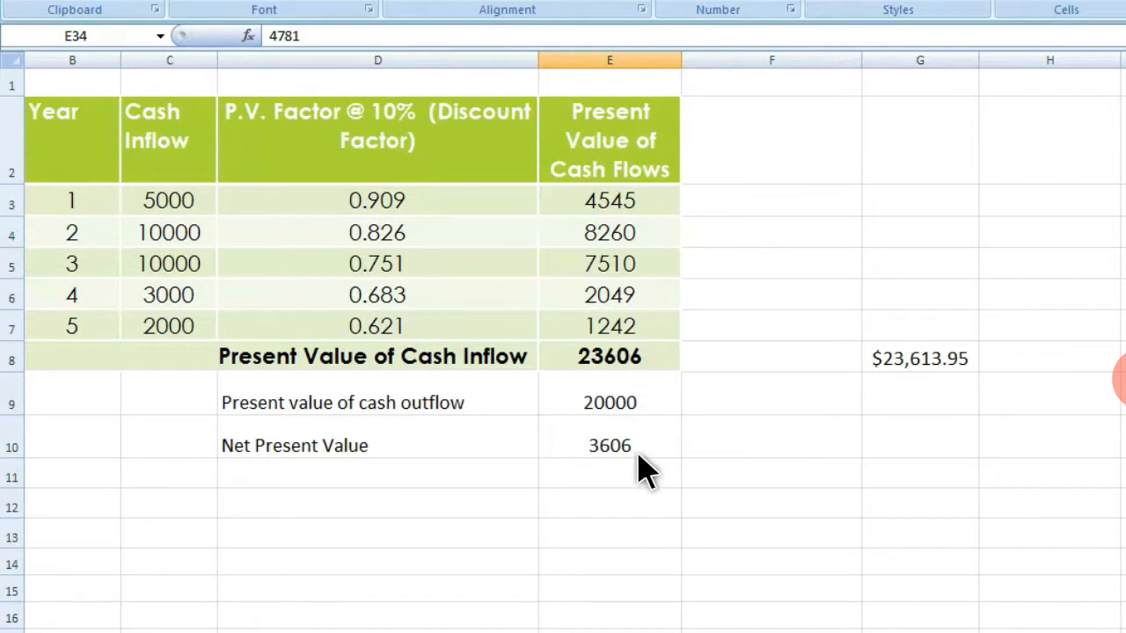
{"action": "scroll", "coordinate": [642, 471], "scroll_direction": "down", "scroll_amount": 8}
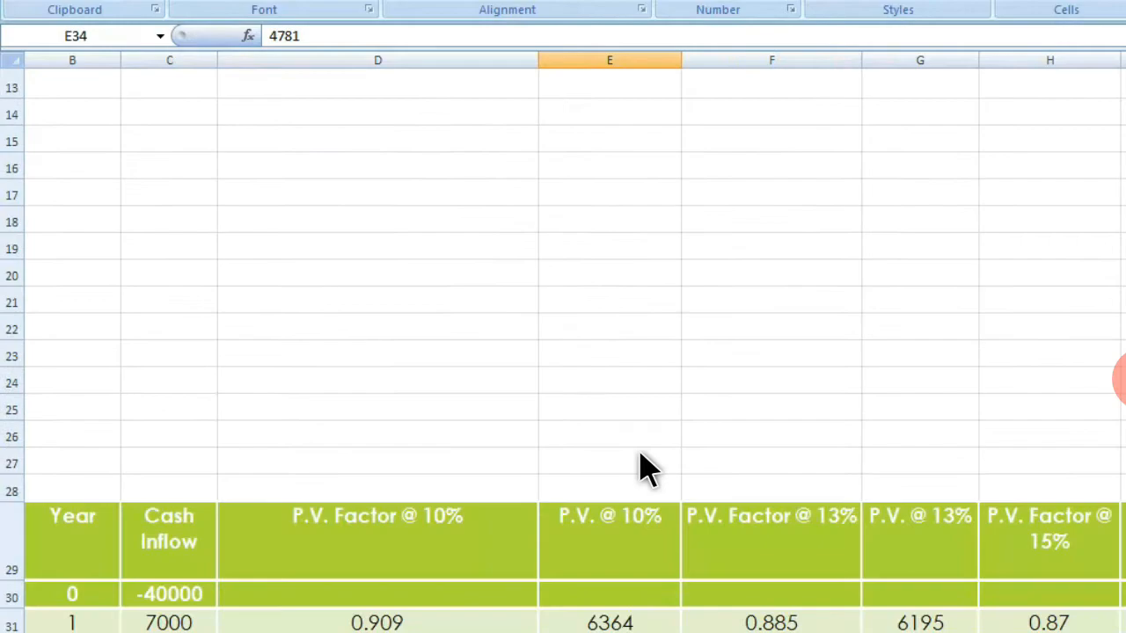
{"action": "scroll", "coordinate": [642, 471], "scroll_direction": "down", "scroll_amount": 1}
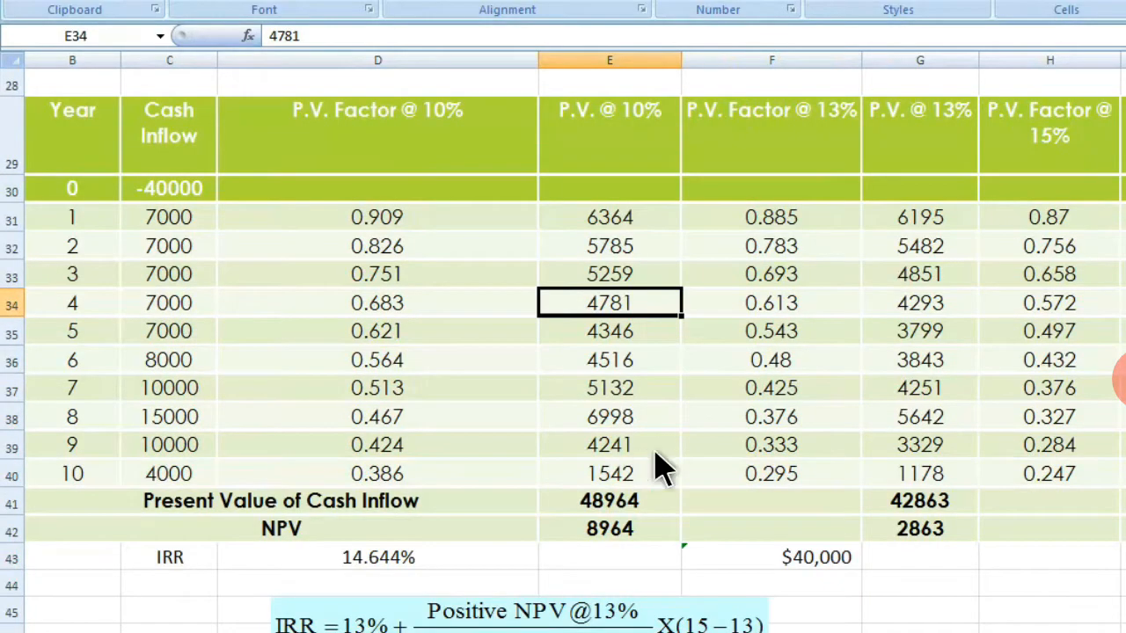